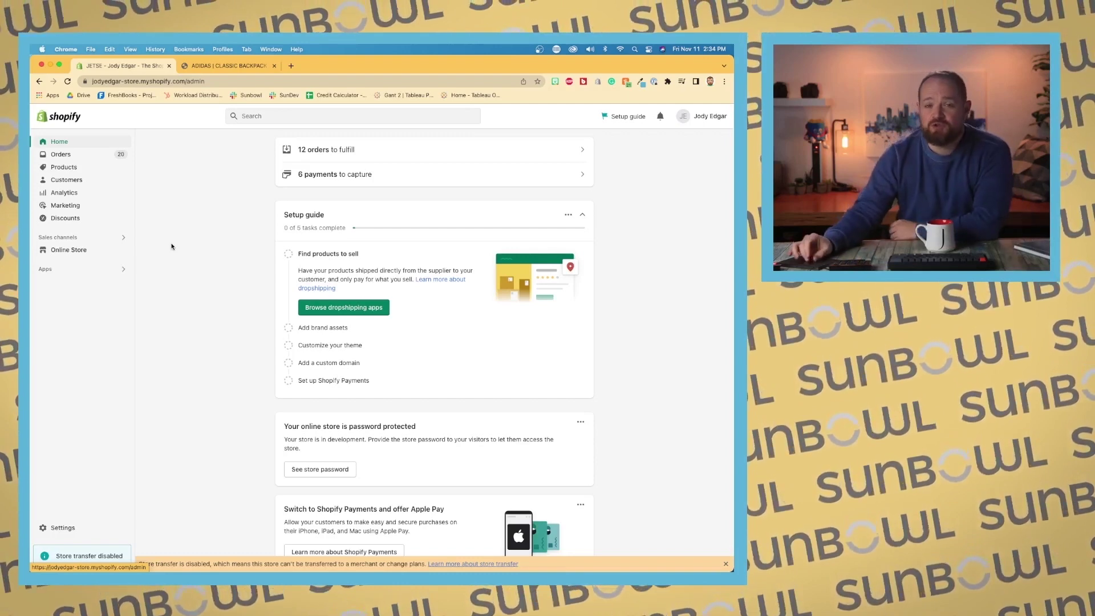
Step: Go to the Price lists page under Products
{"action": "scroll", "coordinate": [171, 246], "scroll_direction": "up", "scroll_amount": 5}
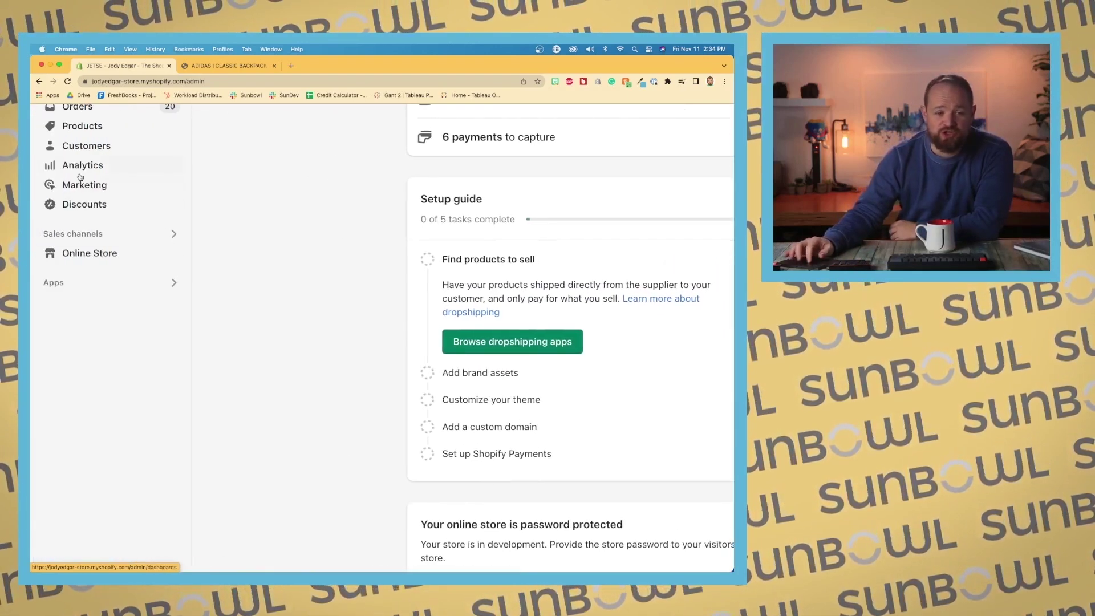
{"action": "scroll", "coordinate": [111, 174], "scroll_direction": "up", "scroll_amount": 2}
{"action": "left_click", "coordinate": [101, 188]}
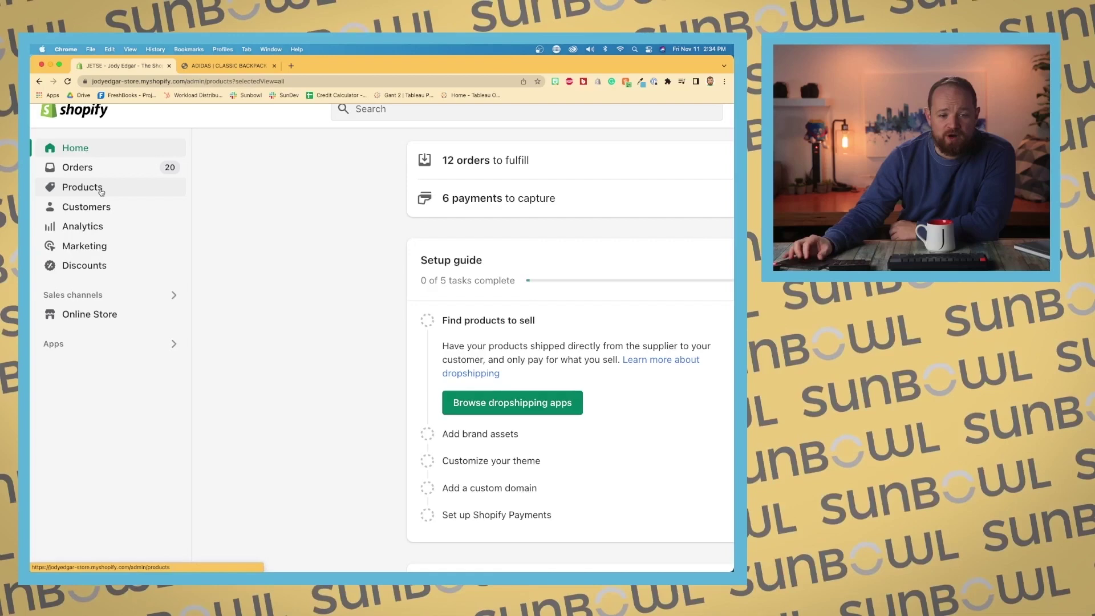
{"action": "left_click", "coordinate": [106, 288]}
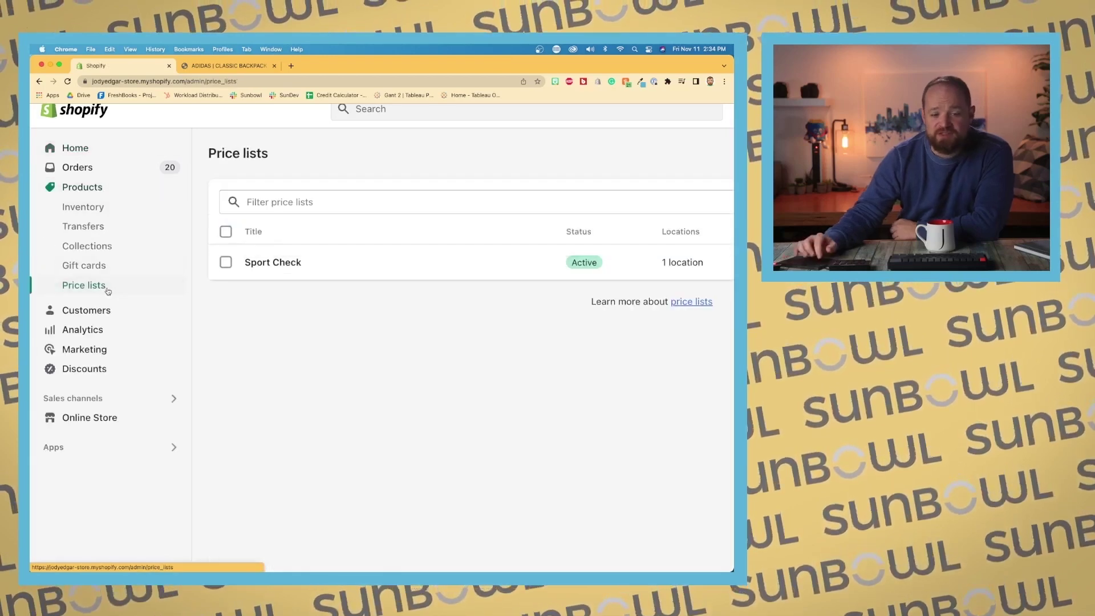
Step: Preview the price list CSV export options, then cancel without exporting
{"action": "scroll", "coordinate": [265, 280], "scroll_direction": "down", "scroll_amount": 5}
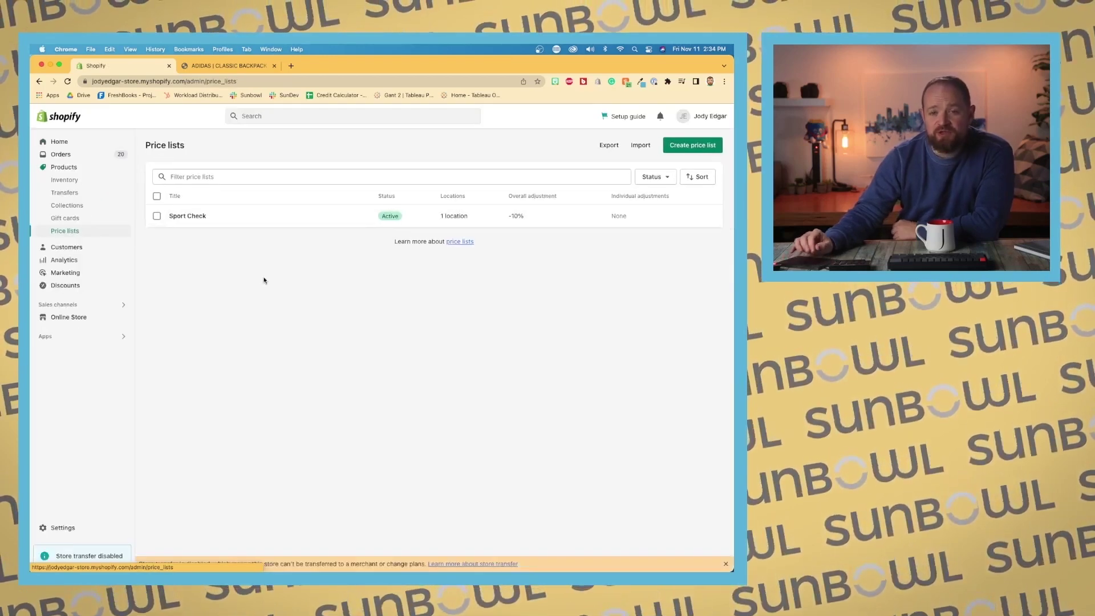
{"action": "left_click", "coordinate": [610, 145]}
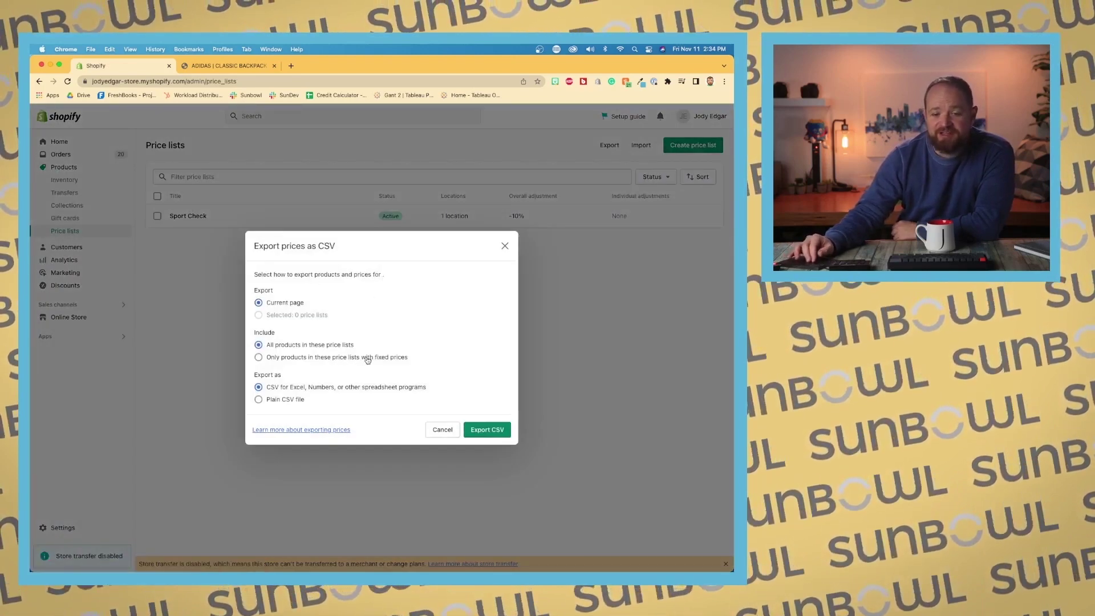
{"action": "scroll", "coordinate": [368, 359], "scroll_direction": "up", "scroll_amount": 5}
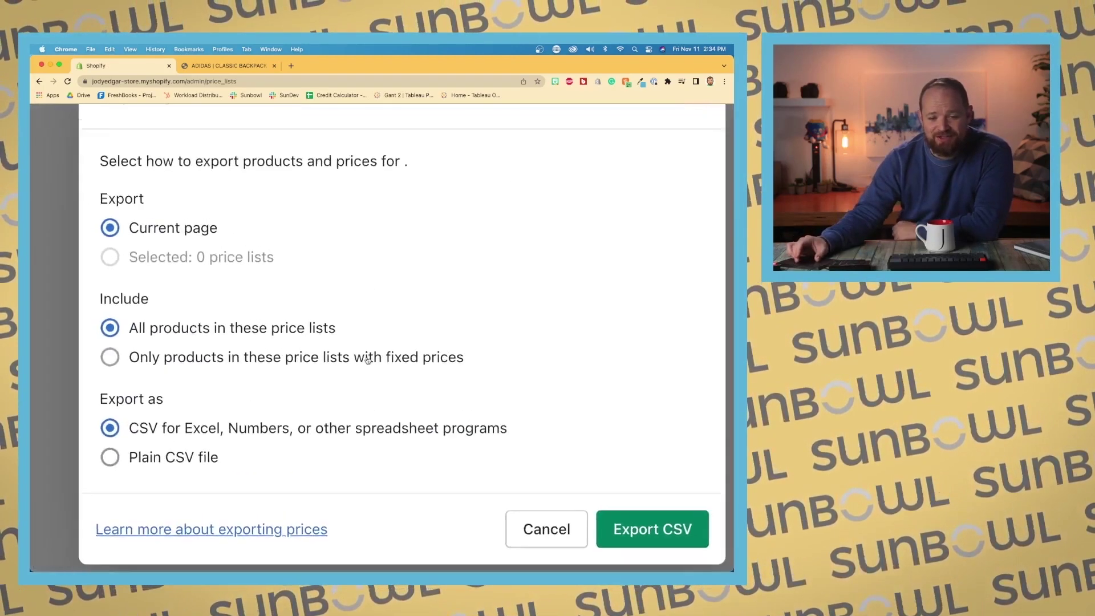
{"action": "scroll", "coordinate": [367, 359], "scroll_direction": "down", "scroll_amount": 5}
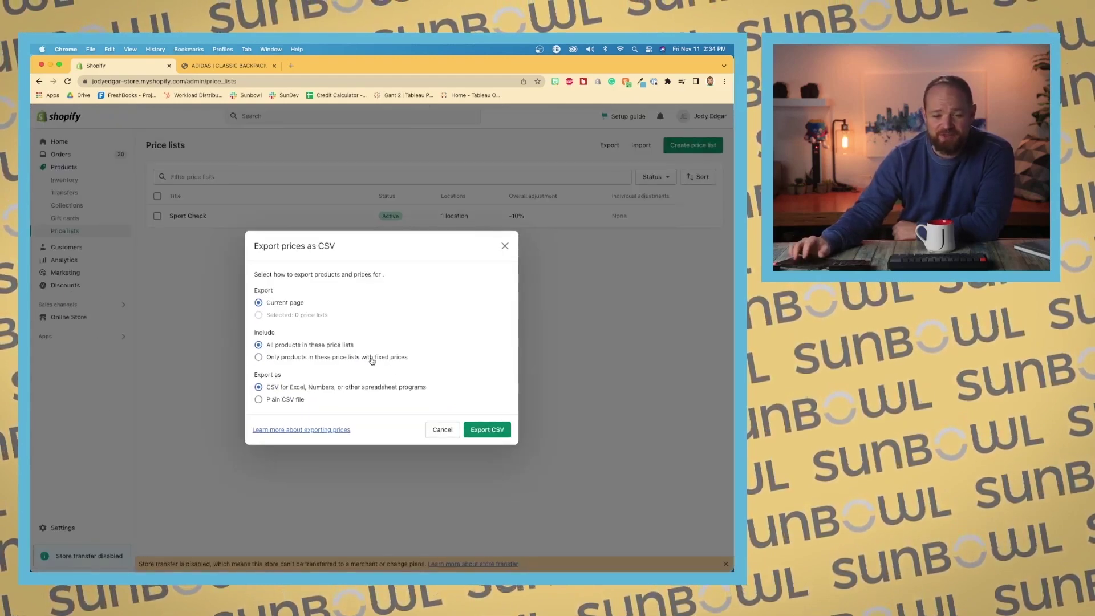
{"action": "left_click", "coordinate": [448, 432]}
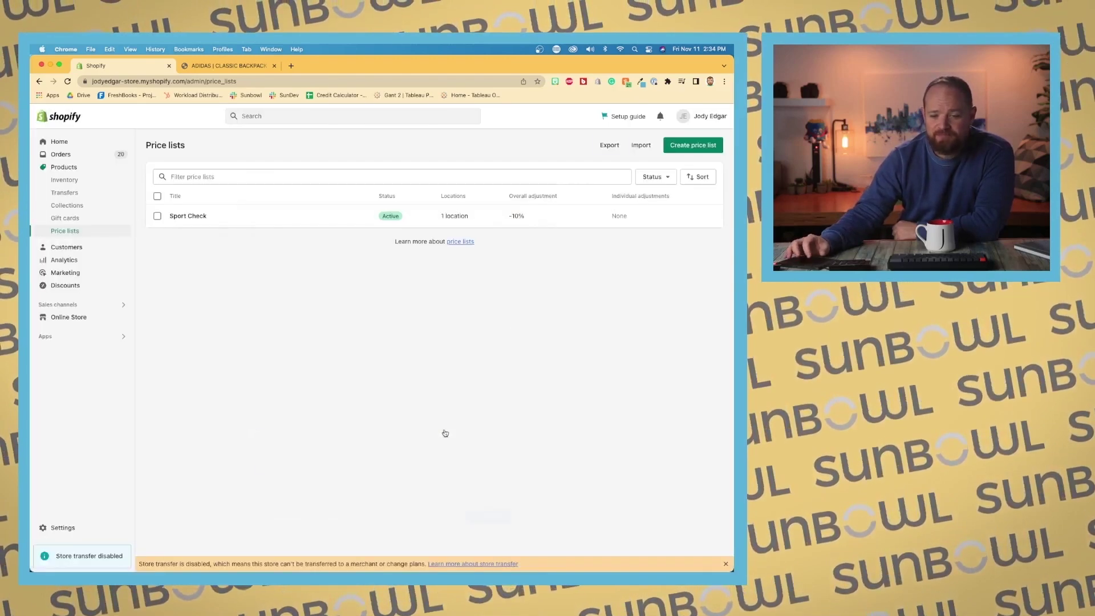
{"action": "left_click", "coordinate": [643, 146]}
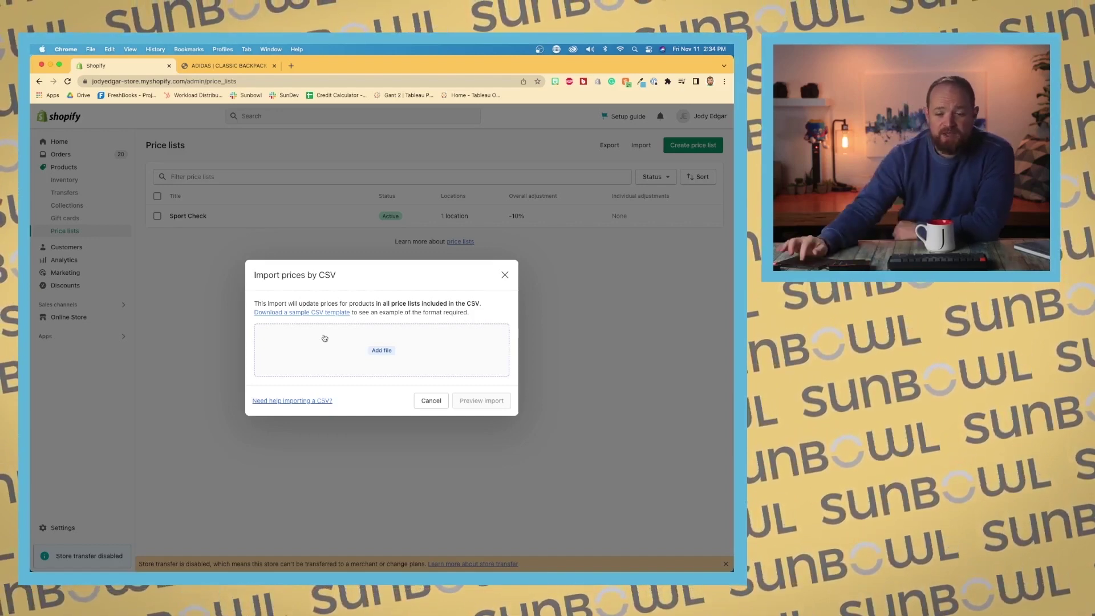
{"action": "left_click", "coordinate": [437, 399]}
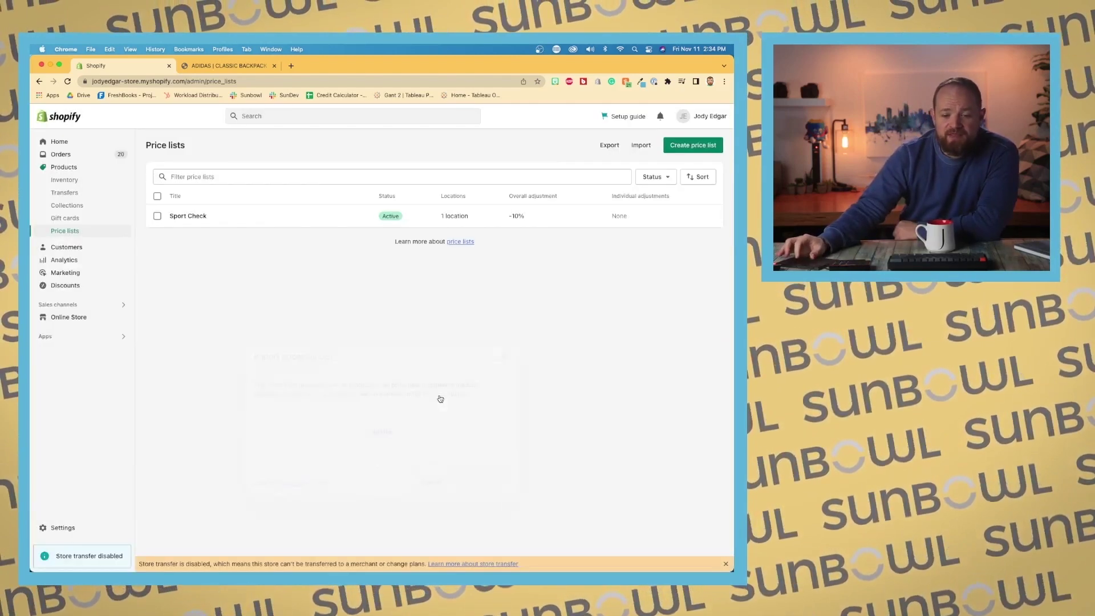
Step: Create a new price list titled 'Sample Price List' and save it
{"action": "left_click", "coordinate": [693, 146]}
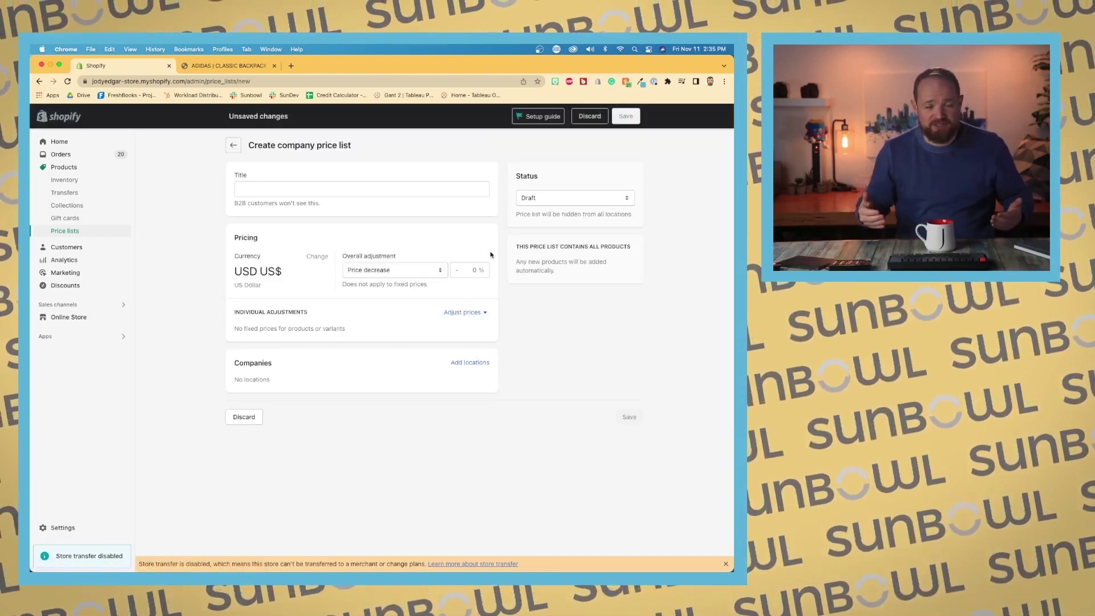
{"action": "left_click", "coordinate": [396, 192]}
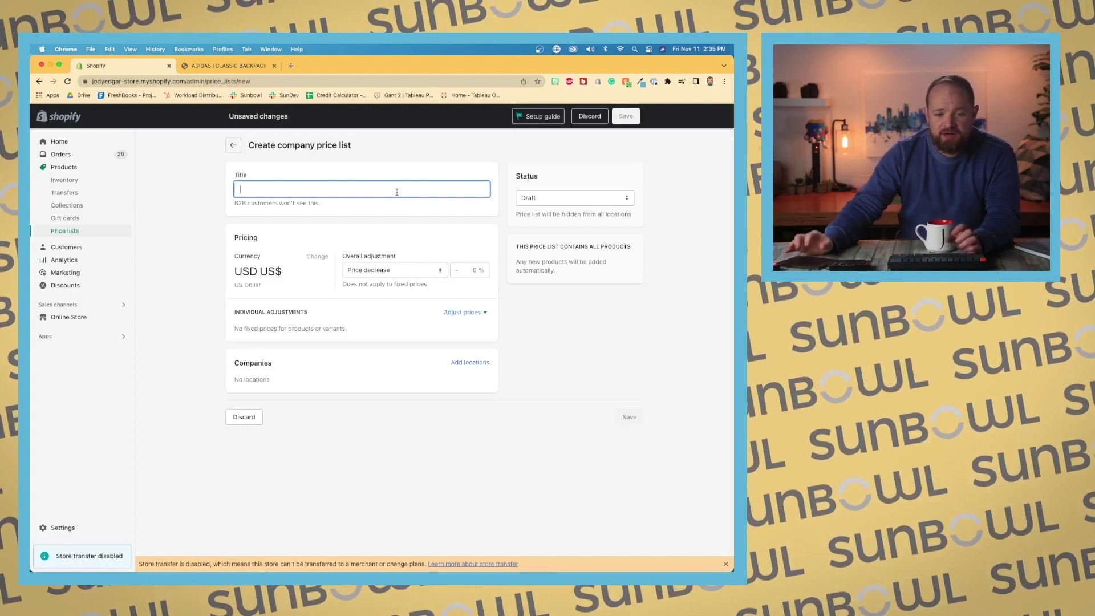
{"action": "type", "text": "Sample "}
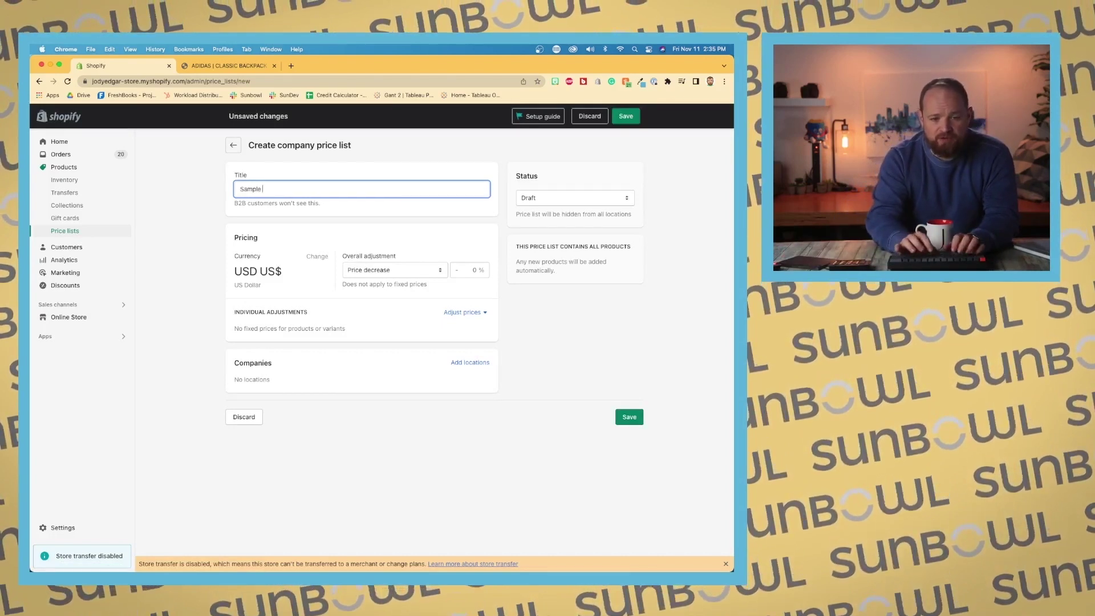
{"action": "type", "text": "Price List"}
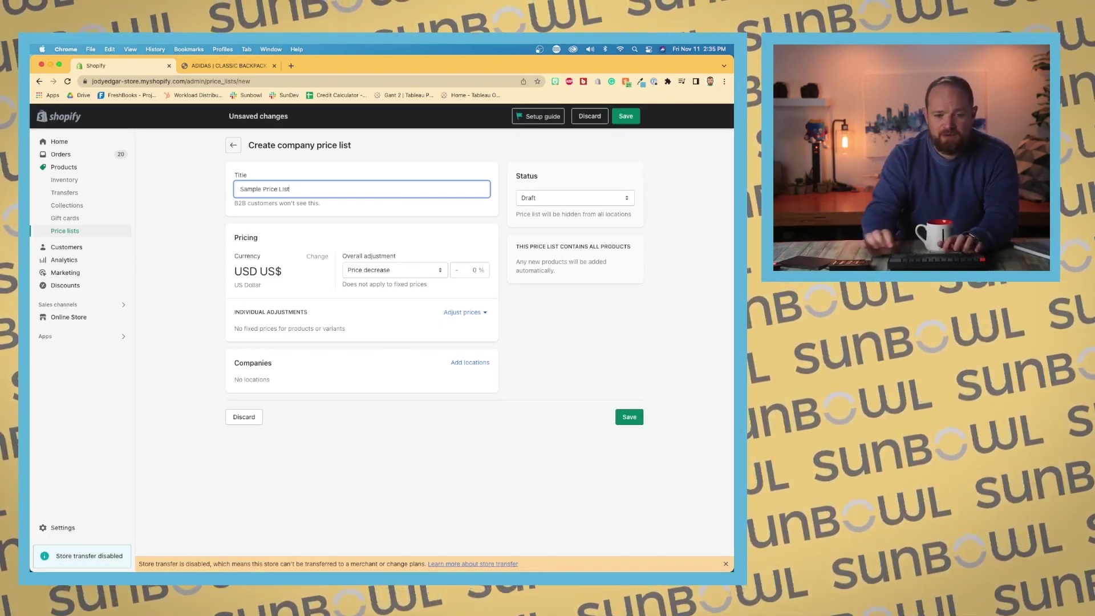
{"action": "left_click", "coordinate": [433, 214]}
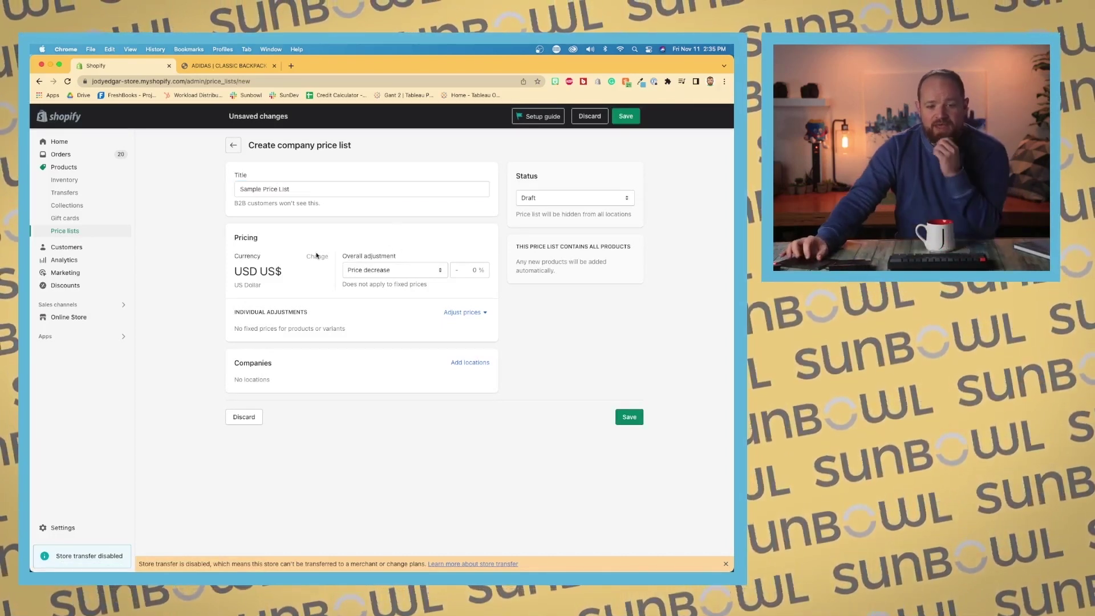
{"action": "left_click", "coordinate": [625, 116]}
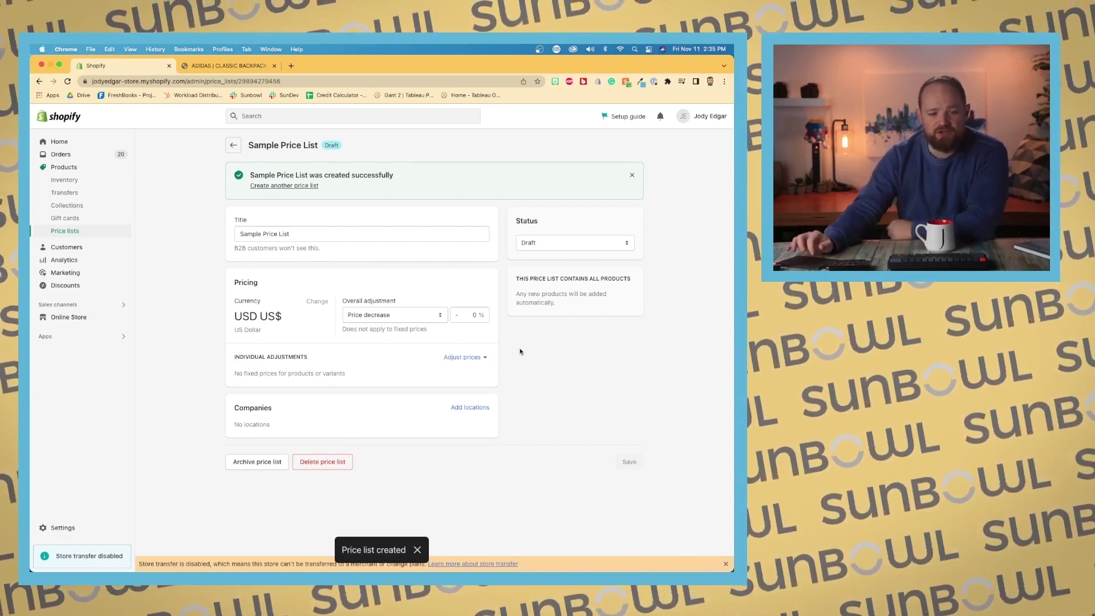
Step: Keep the status as Draft, set a 10% overall price decrease, and save
{"action": "left_click", "coordinate": [583, 240]}
{"action": "left_click", "coordinate": [585, 288]}
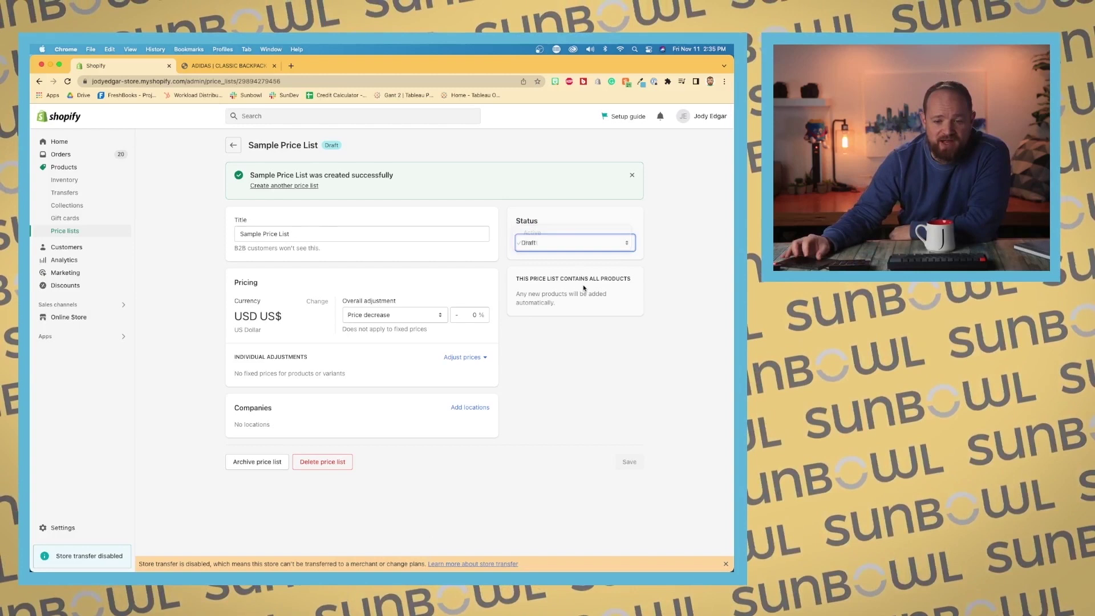
{"action": "left_click", "coordinate": [563, 285]}
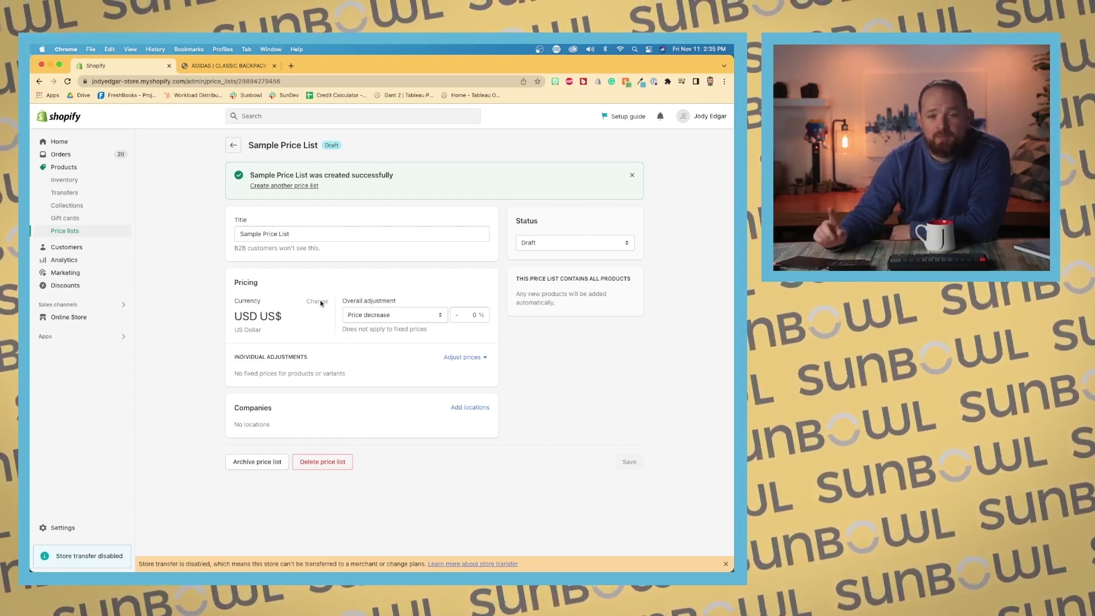
{"action": "left_click", "coordinate": [400, 315]}
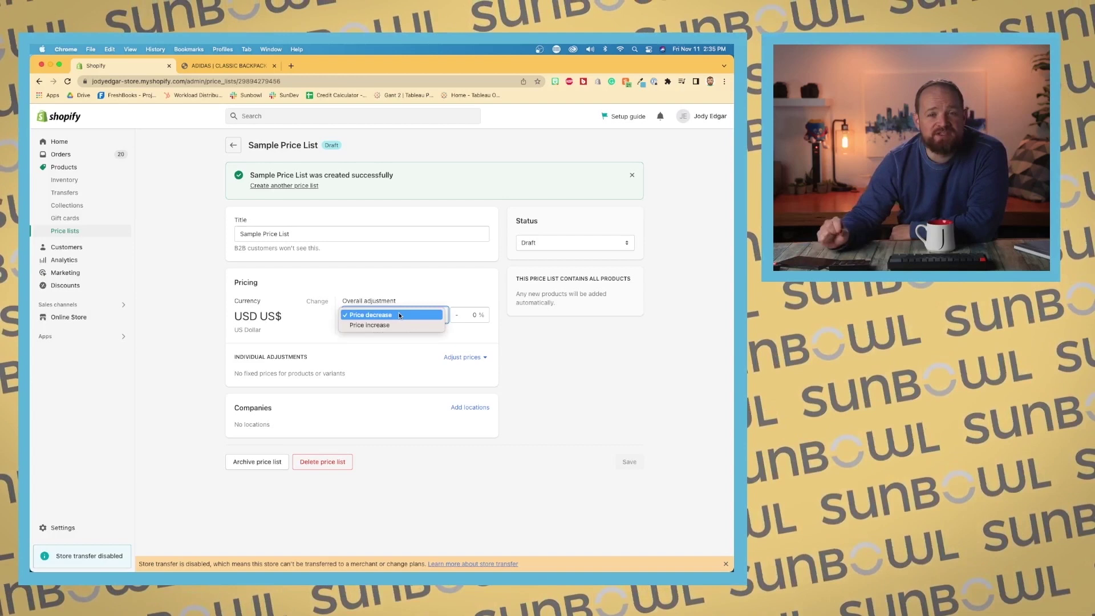
{"action": "left_click", "coordinate": [399, 315]}
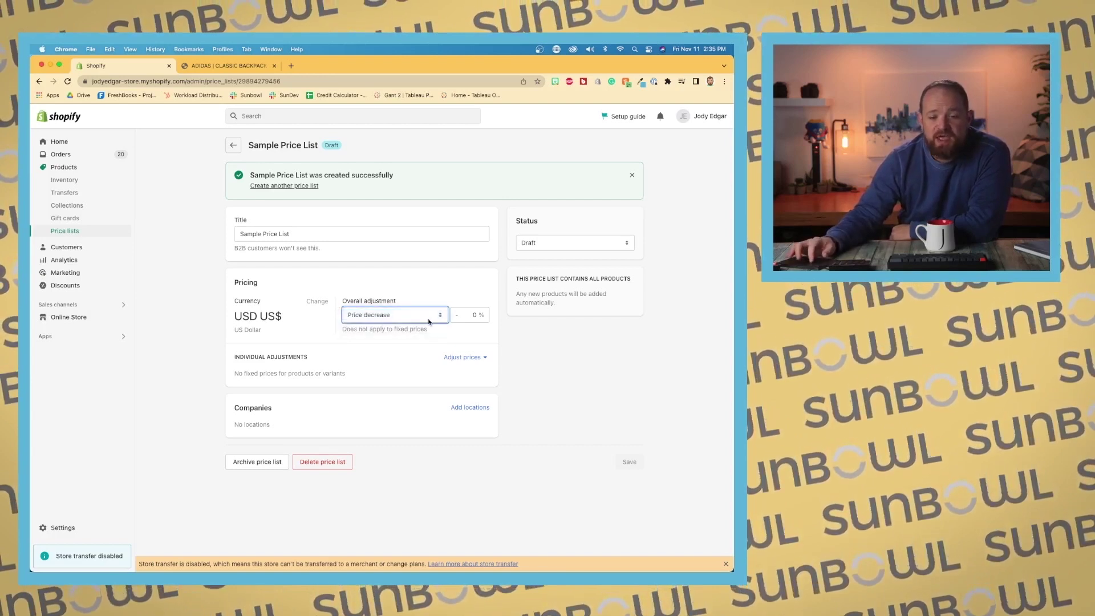
{"action": "left_click", "coordinate": [471, 314]}
{"action": "type", "text": "10"}
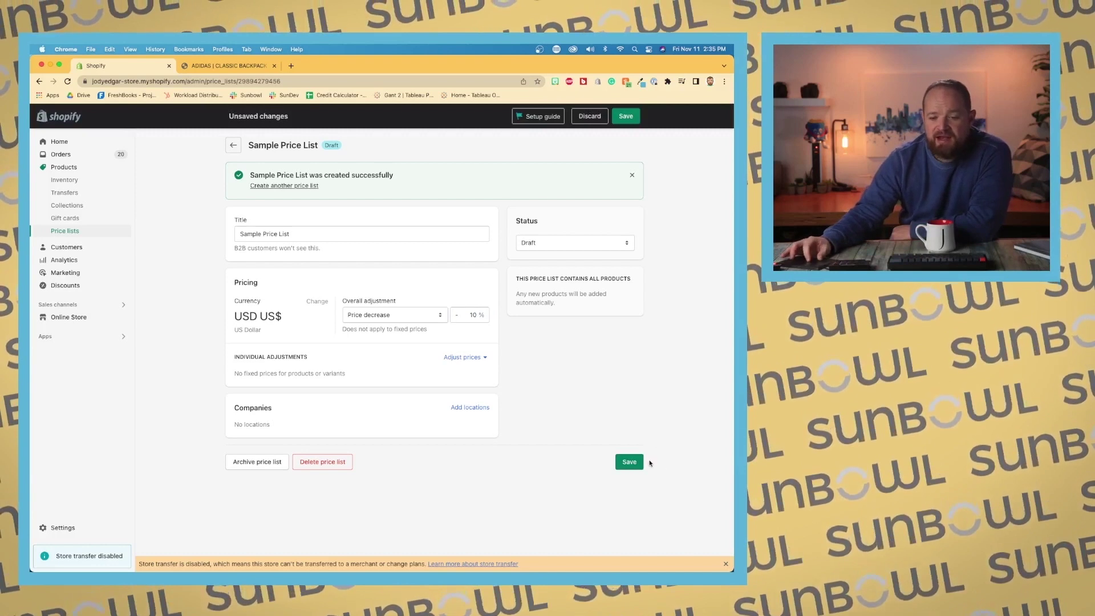
{"action": "left_click", "coordinate": [630, 461]}
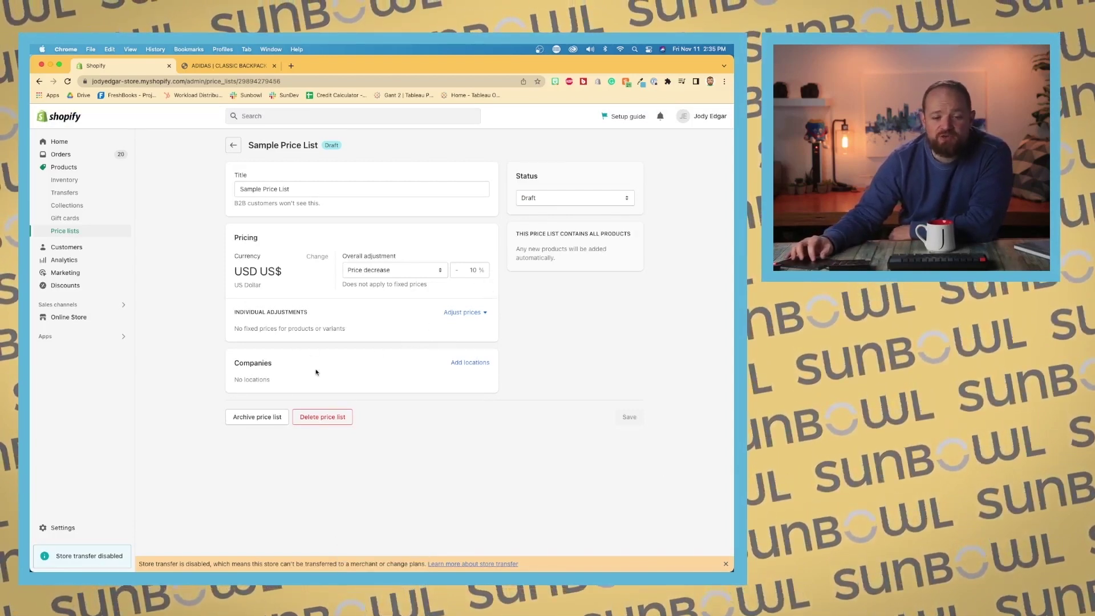
Step: Add the Spork Check company location to the price list and save
{"action": "left_click", "coordinate": [471, 363]}
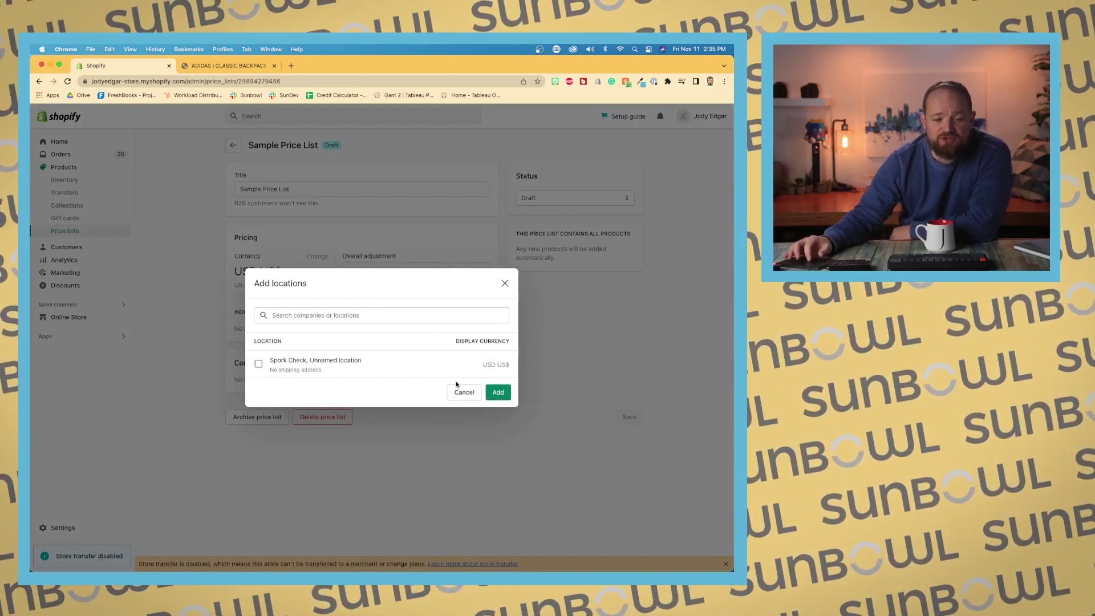
{"action": "left_click", "coordinate": [258, 364]}
{"action": "left_click", "coordinate": [498, 392]}
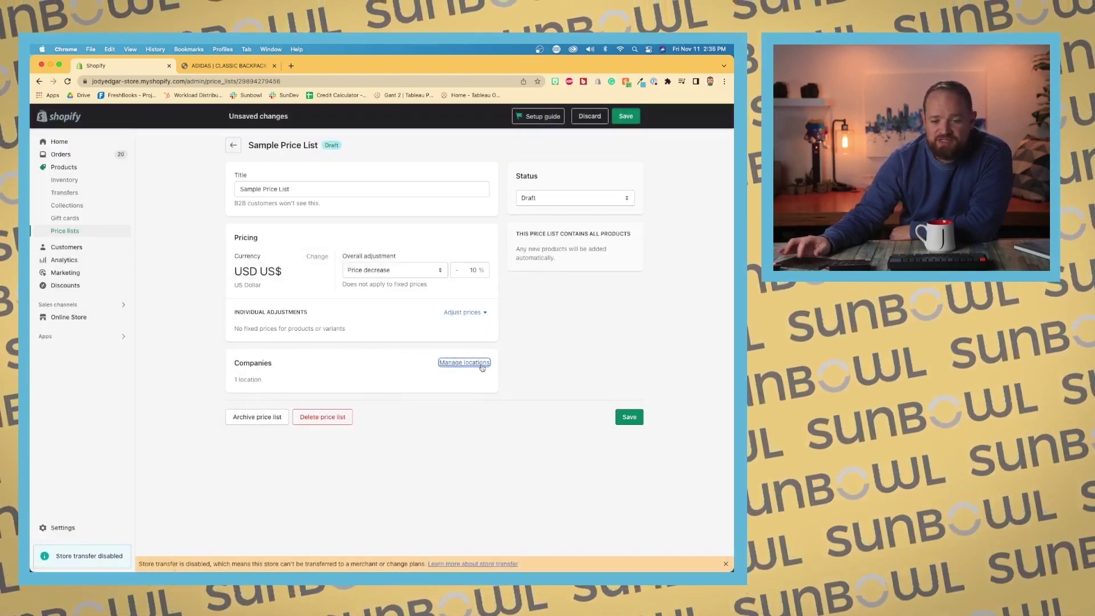
{"action": "left_click", "coordinate": [626, 417]}
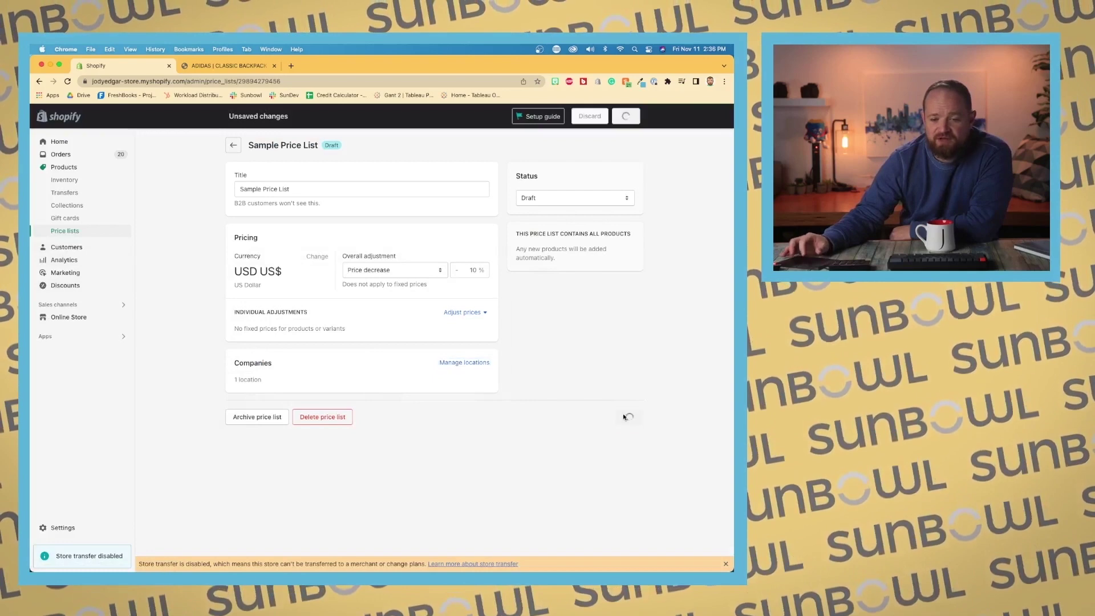
Step: Browse Customers, Companies and Products, then return to Price lists zoomed out
{"action": "left_click", "coordinate": [160, 252]}
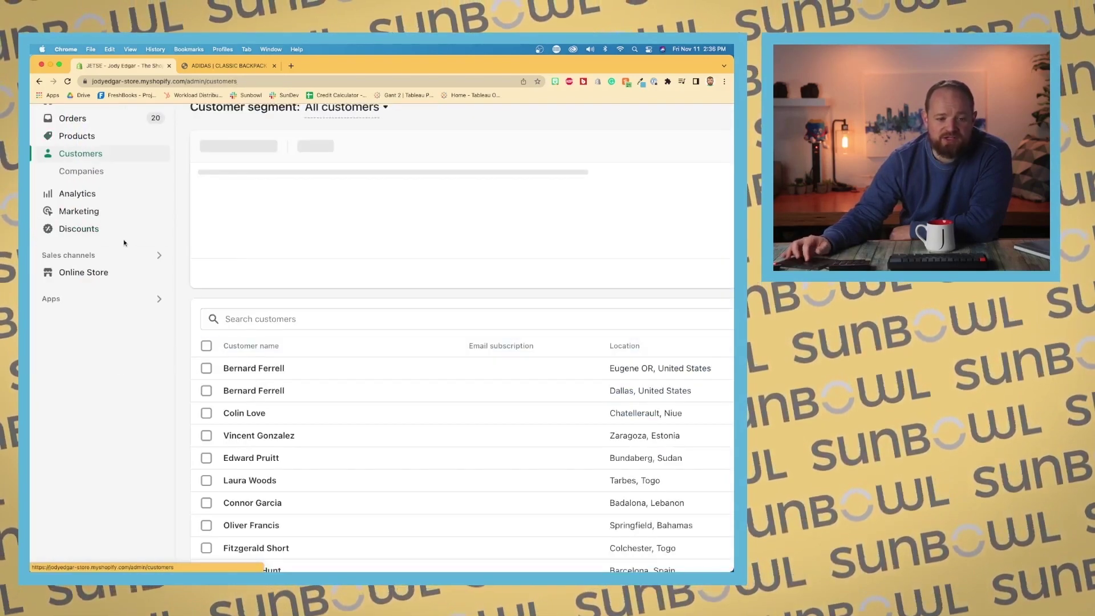
{"action": "left_click", "coordinate": [100, 180]}
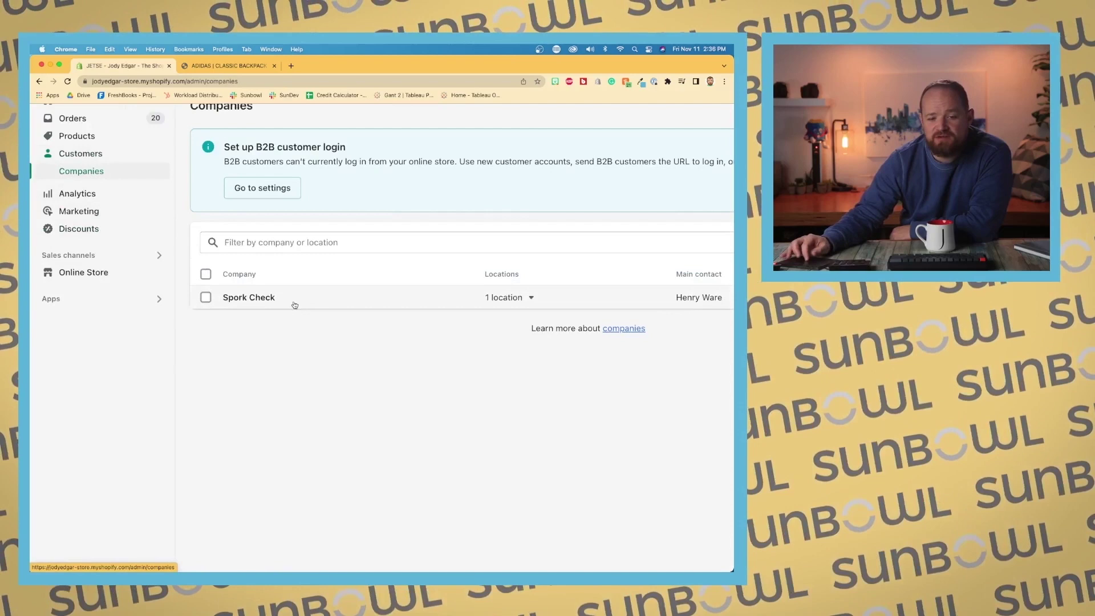
{"action": "scroll", "coordinate": [275, 290], "scroll_direction": "up", "scroll_amount": 2}
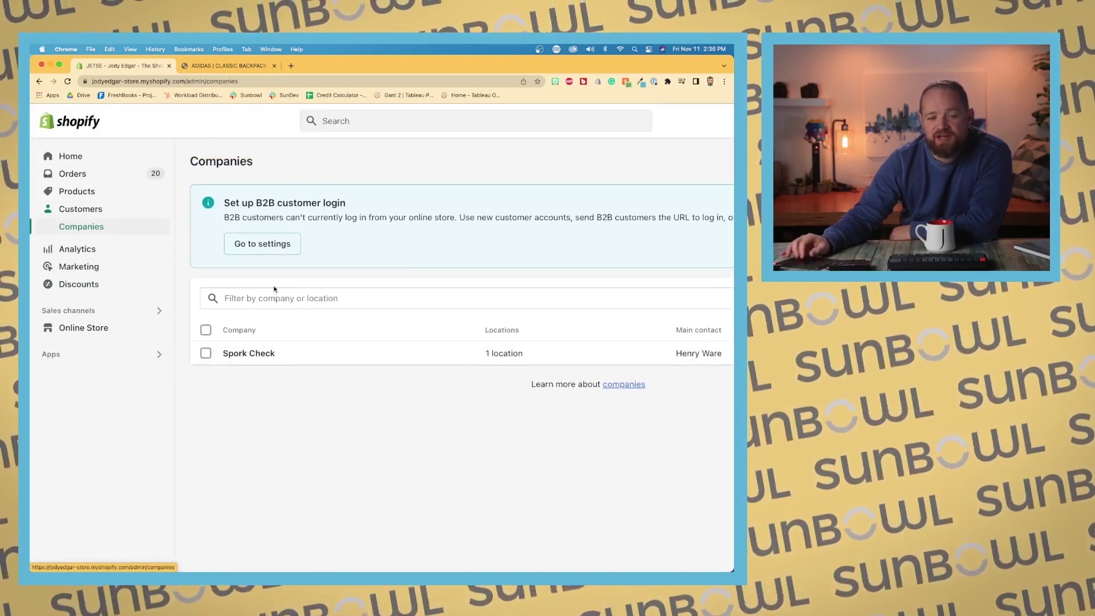
{"action": "left_click", "coordinate": [98, 194]}
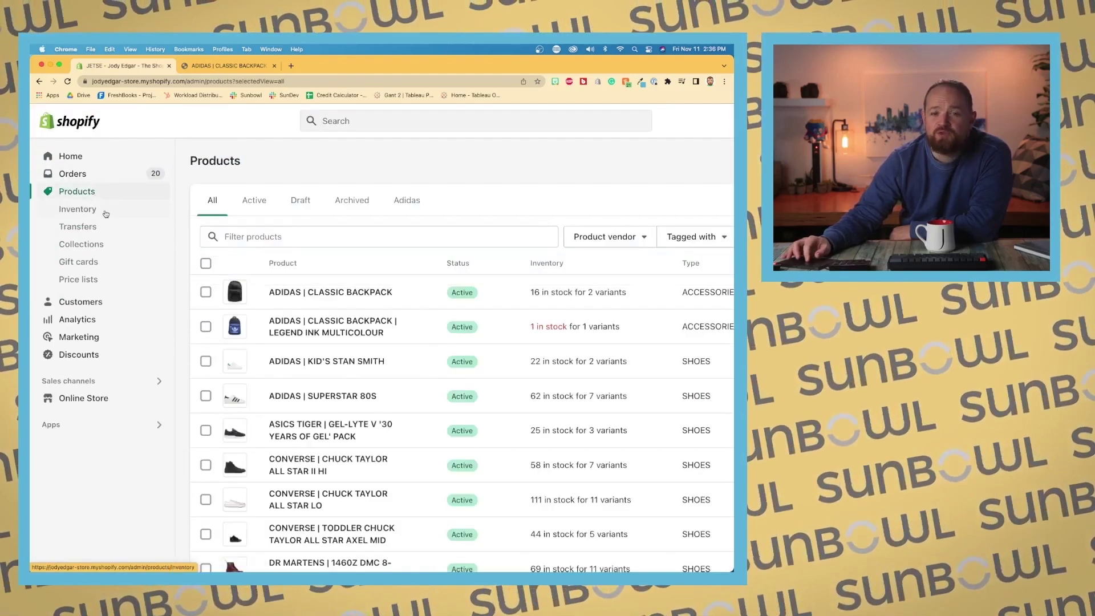
{"action": "left_click", "coordinate": [107, 280]}
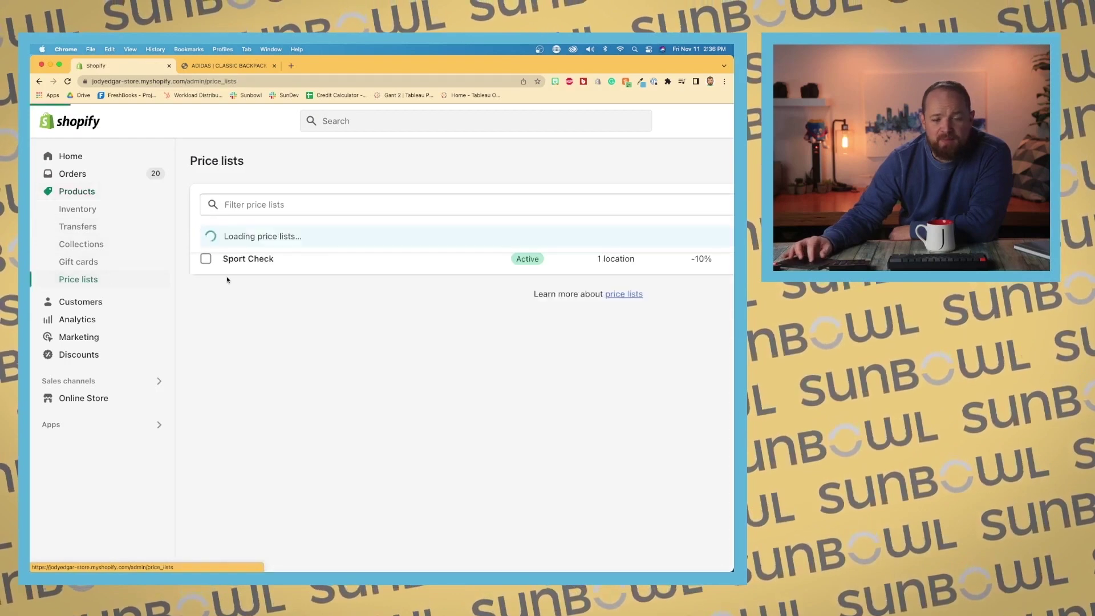
{"action": "key", "text": "super+minus"}
{"action": "key", "text": "super+minus"}
{"action": "key", "text": "super+minus"}
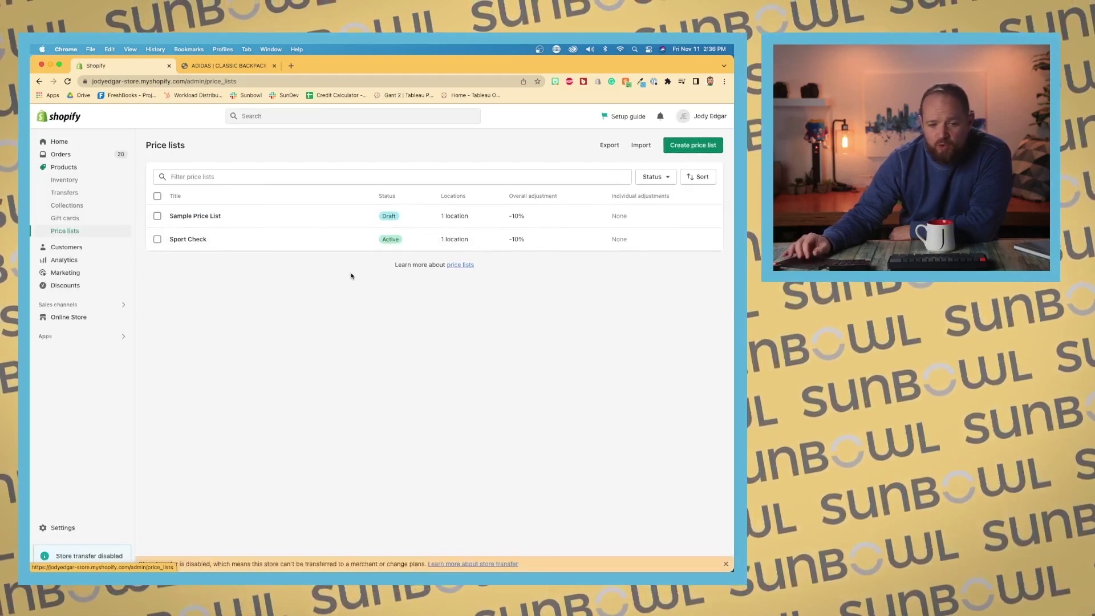
Step: In Sample Price List, manually set the ADIDAS Classic Backpack to a fixed US$ 50.00 and save
{"action": "left_click", "coordinate": [225, 217]}
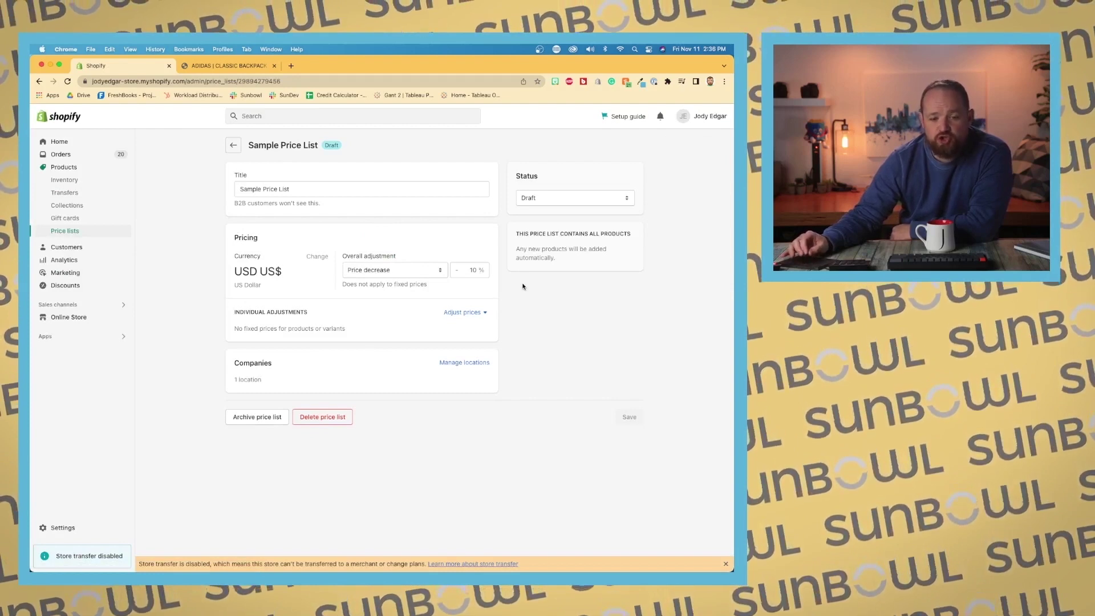
{"action": "left_click", "coordinate": [464, 313]}
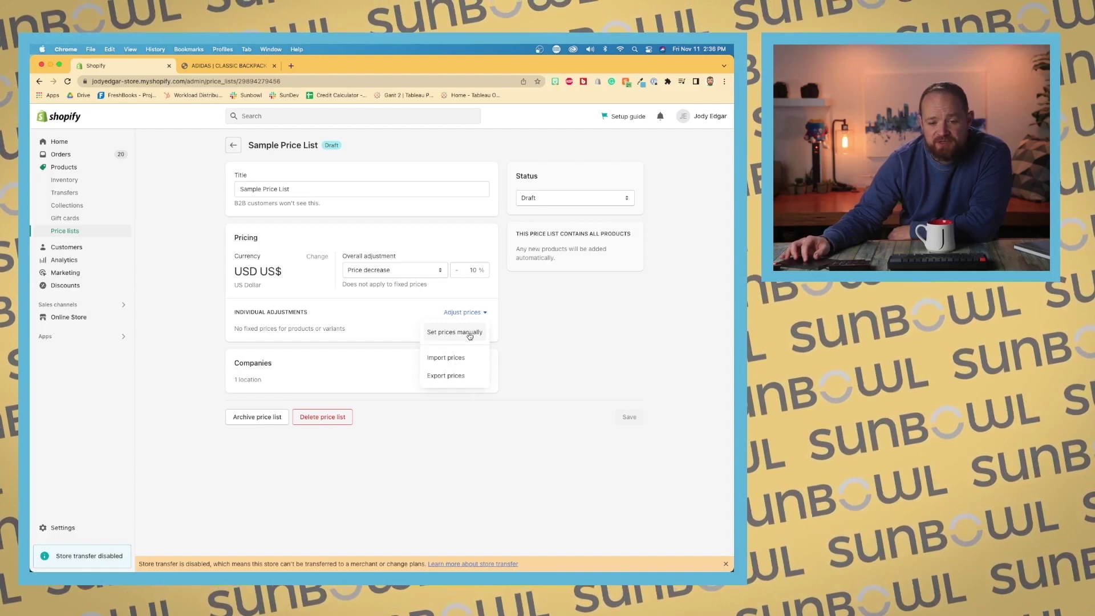
{"action": "left_click", "coordinate": [469, 332]}
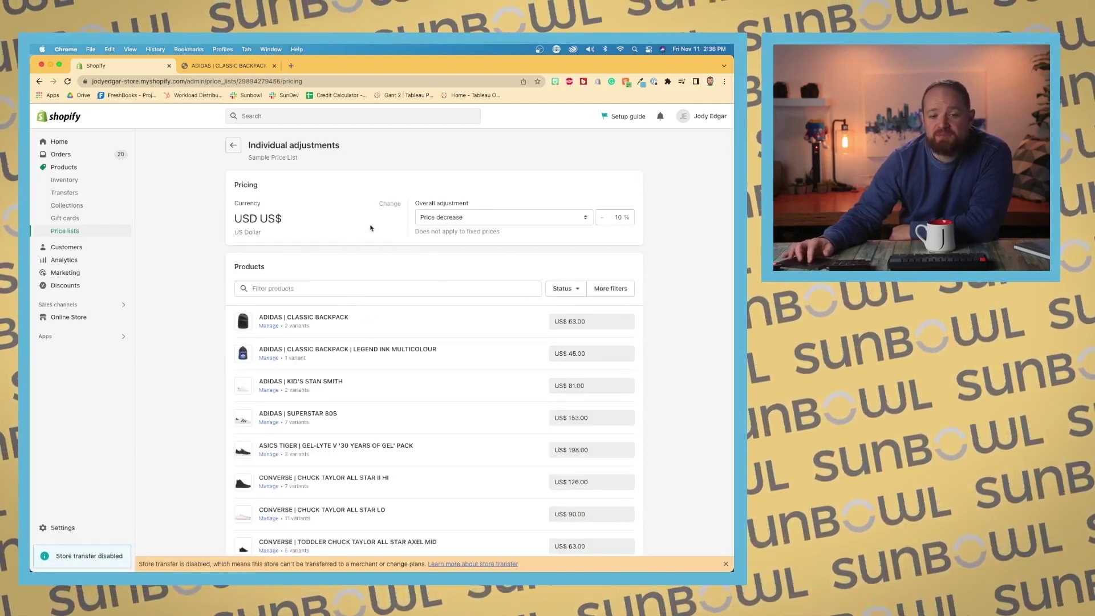
{"action": "scroll", "coordinate": [399, 240], "scroll_direction": "down", "scroll_amount": 3}
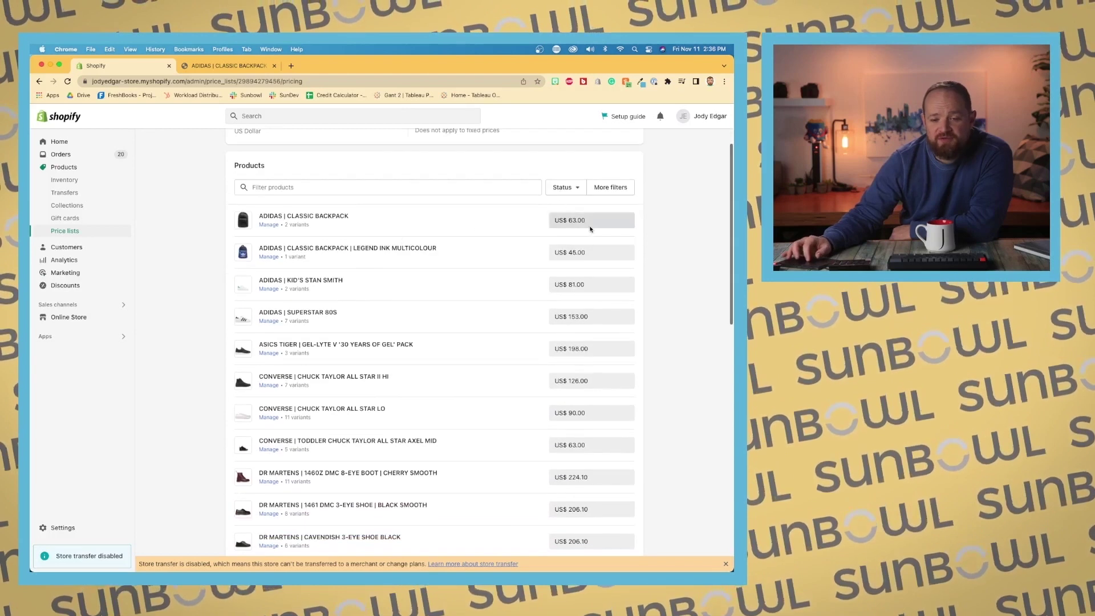
{"action": "left_click", "coordinate": [570, 220]}
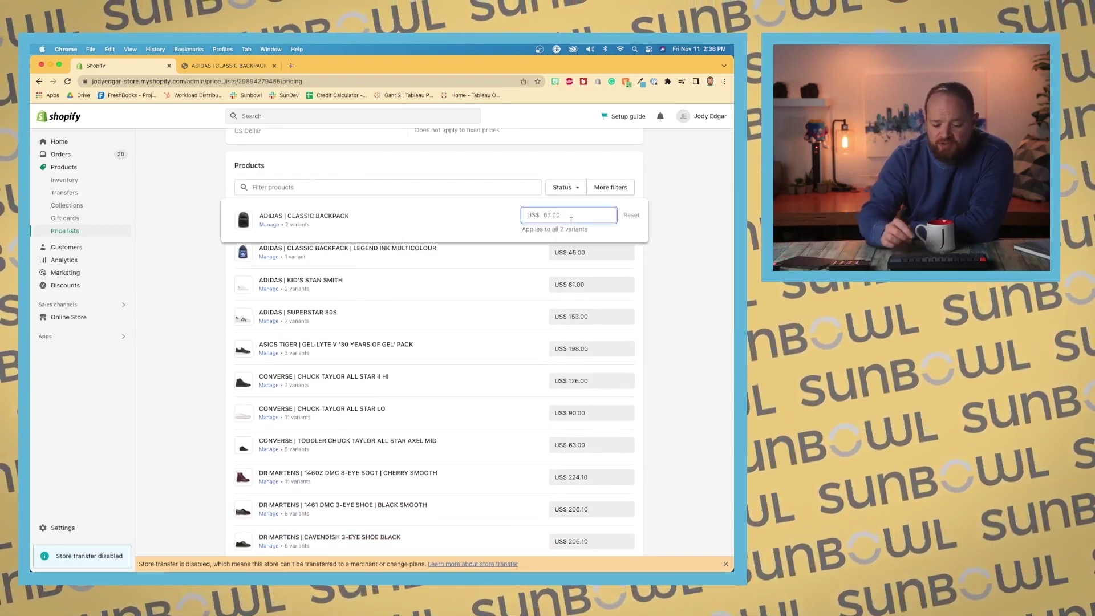
{"action": "type", "text": "5"}
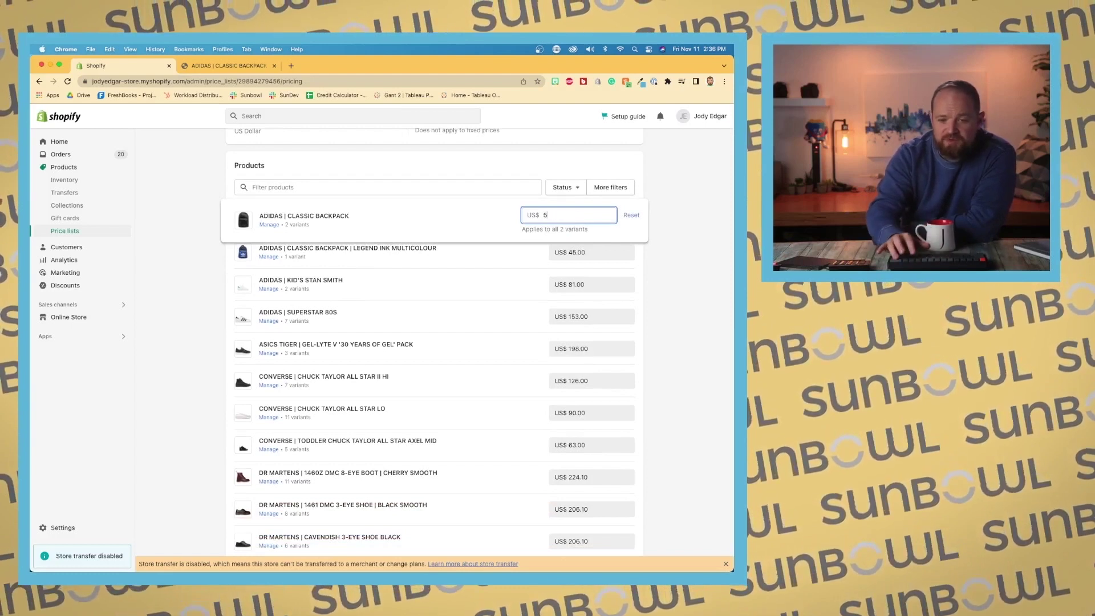
{"action": "type", "text": "0"}
{"action": "left_click", "coordinate": [473, 228]}
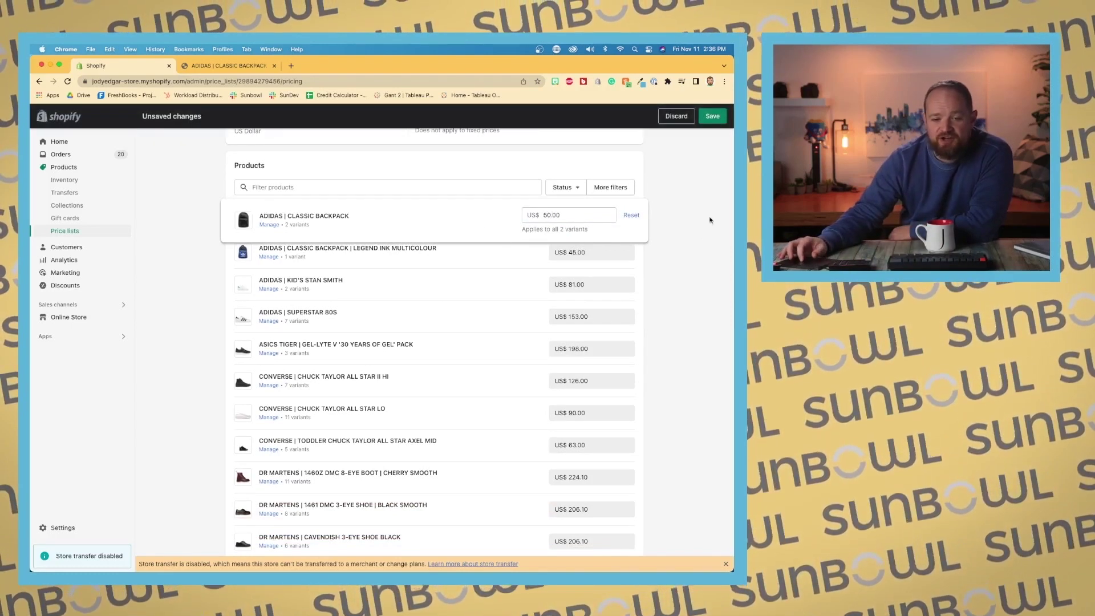
{"action": "left_click", "coordinate": [712, 116]}
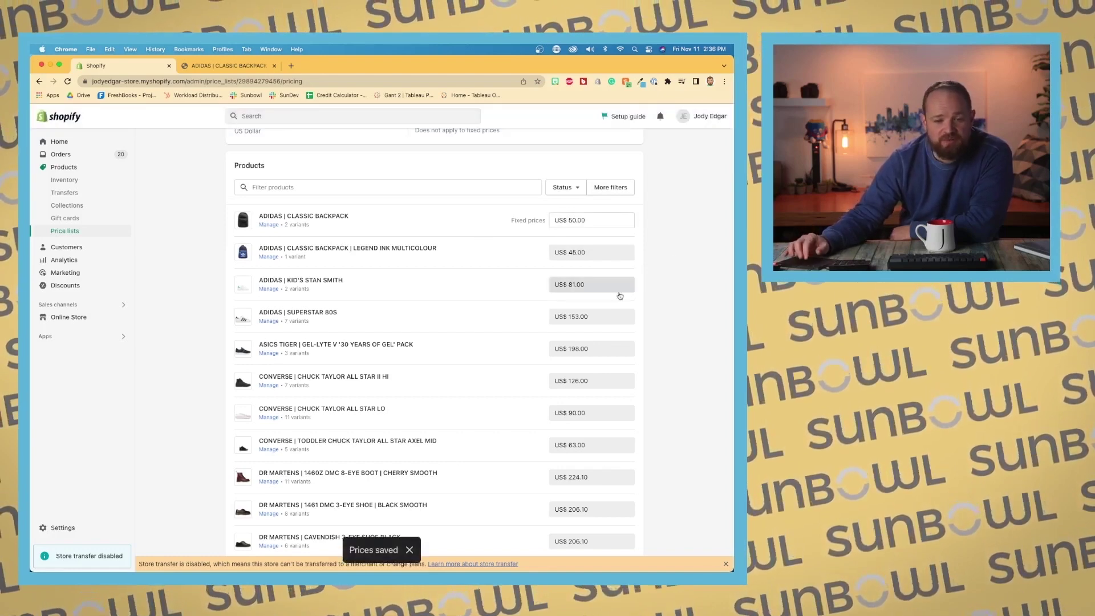
{"action": "scroll", "coordinate": [620, 295], "scroll_direction": "down", "scroll_amount": 20}
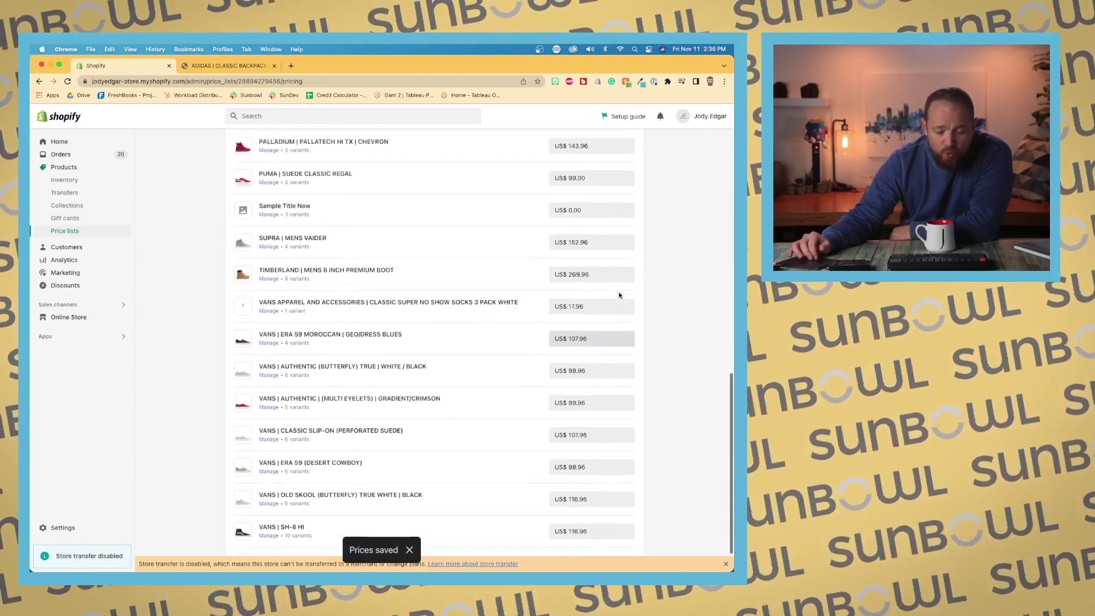
{"action": "scroll", "coordinate": [620, 296], "scroll_direction": "up", "scroll_amount": 20}
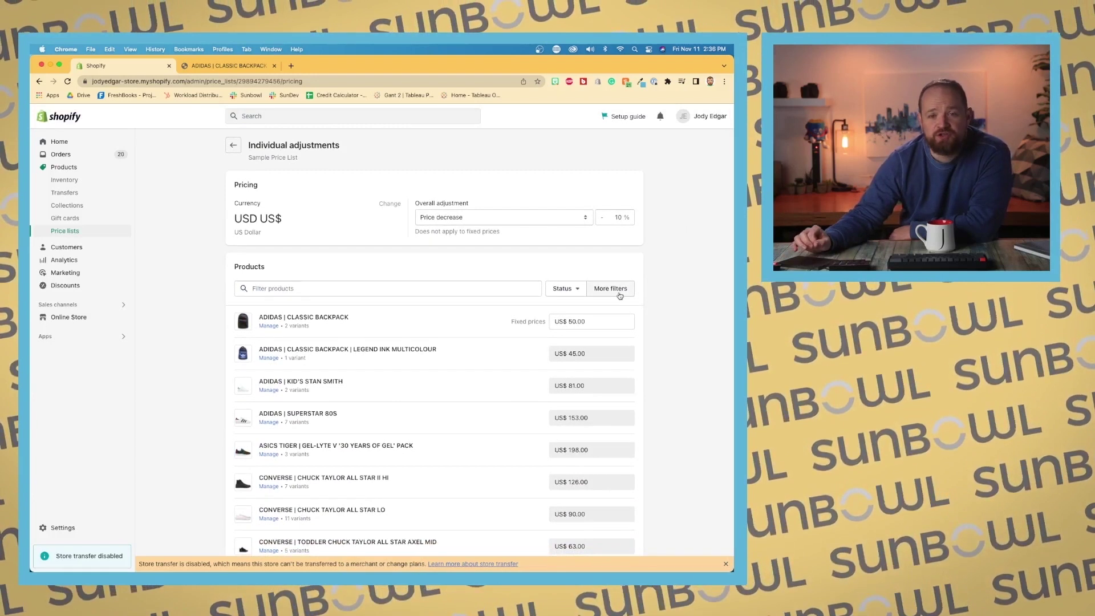
Step: Return to the Sample Price List overview and keep the overall adjustment as Price decrease
{"action": "left_click", "coordinate": [237, 151]}
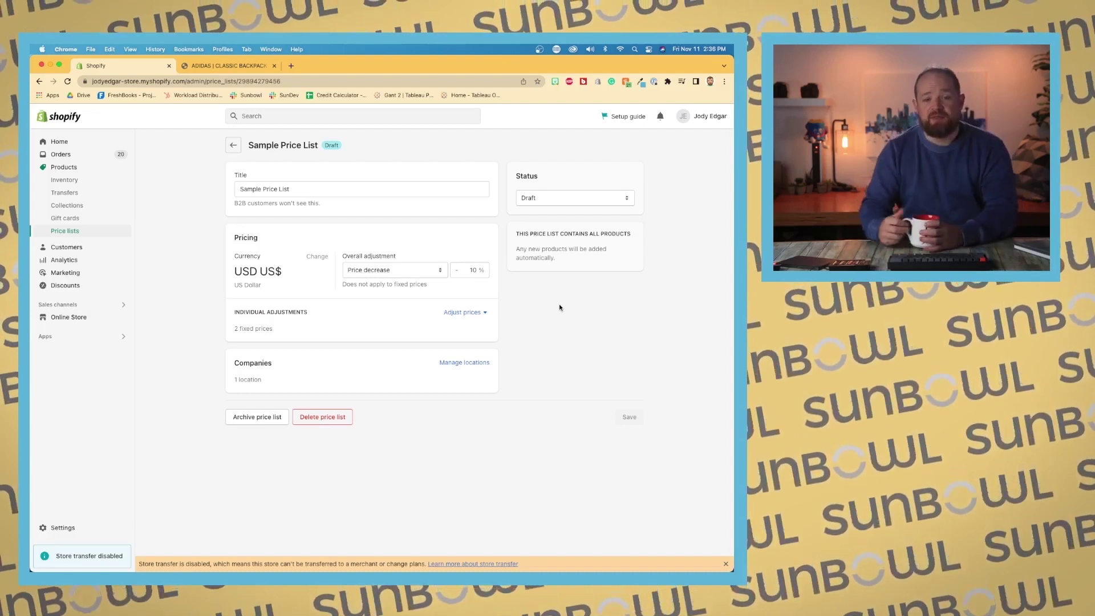
{"action": "left_click", "coordinate": [433, 271]}
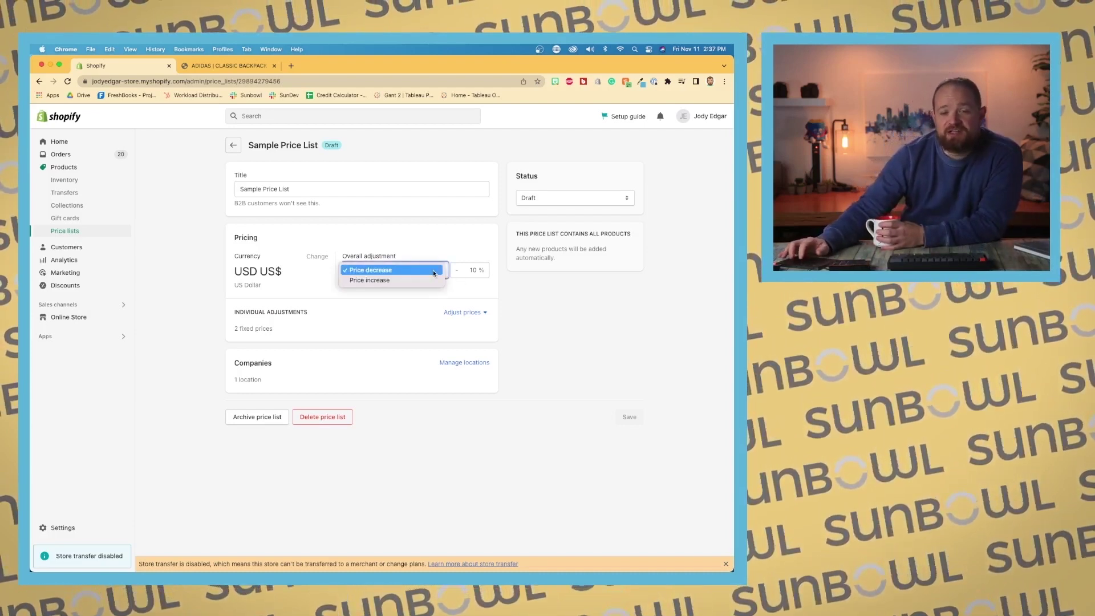
{"action": "left_click", "coordinate": [495, 245]}
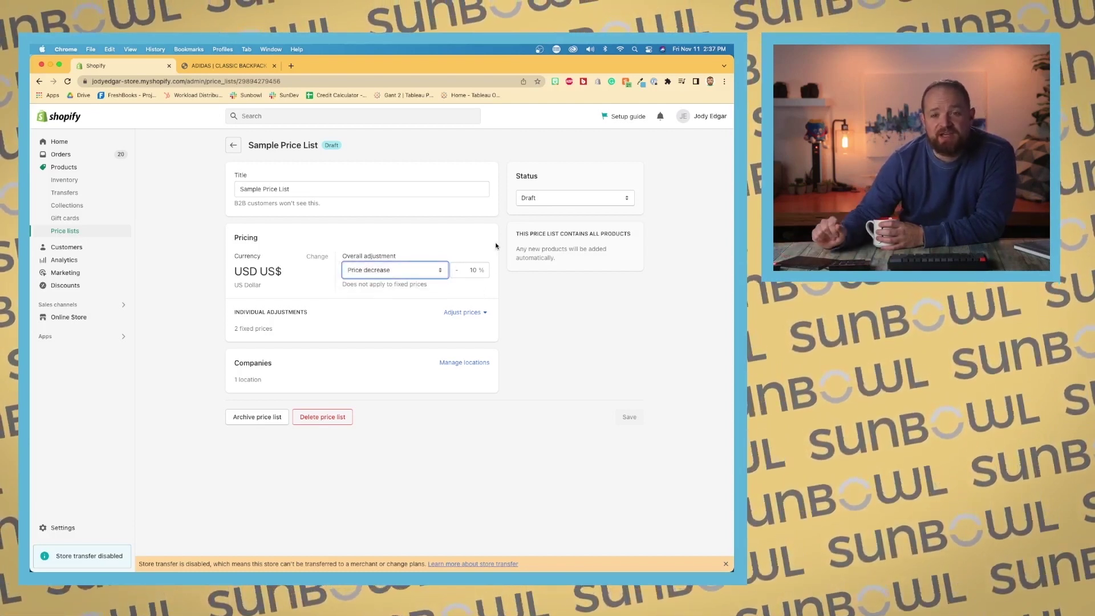